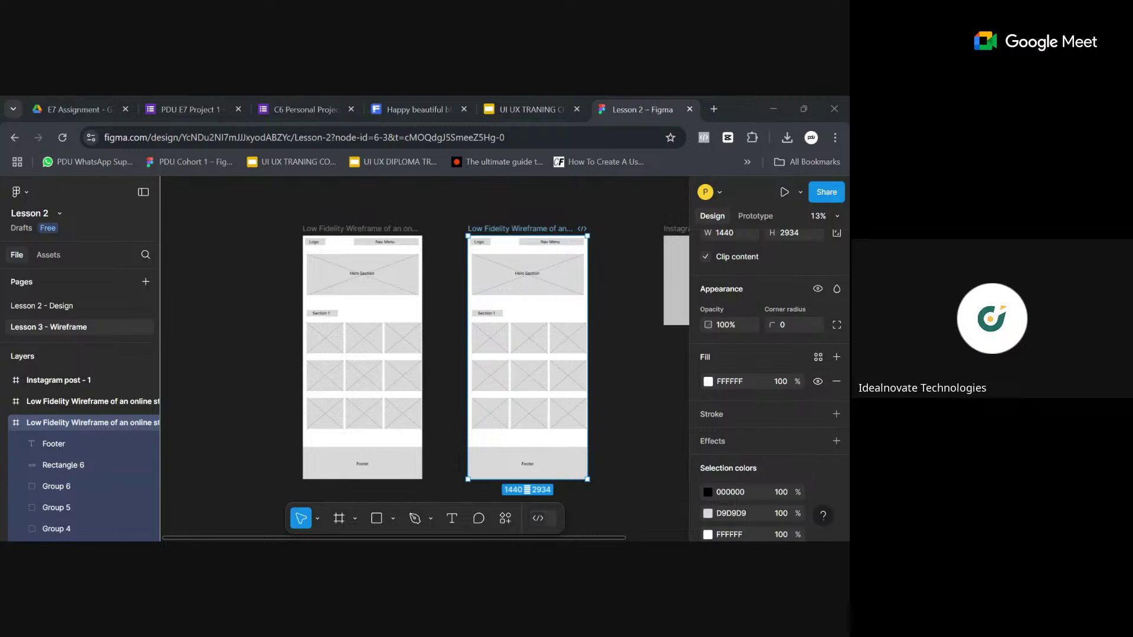
Step: Scale the second low-fidelity wireframe frame down proportionally to 360 × 733.5 with the Scale tool
click(551, 518)
click(318, 519)
click(337, 486)
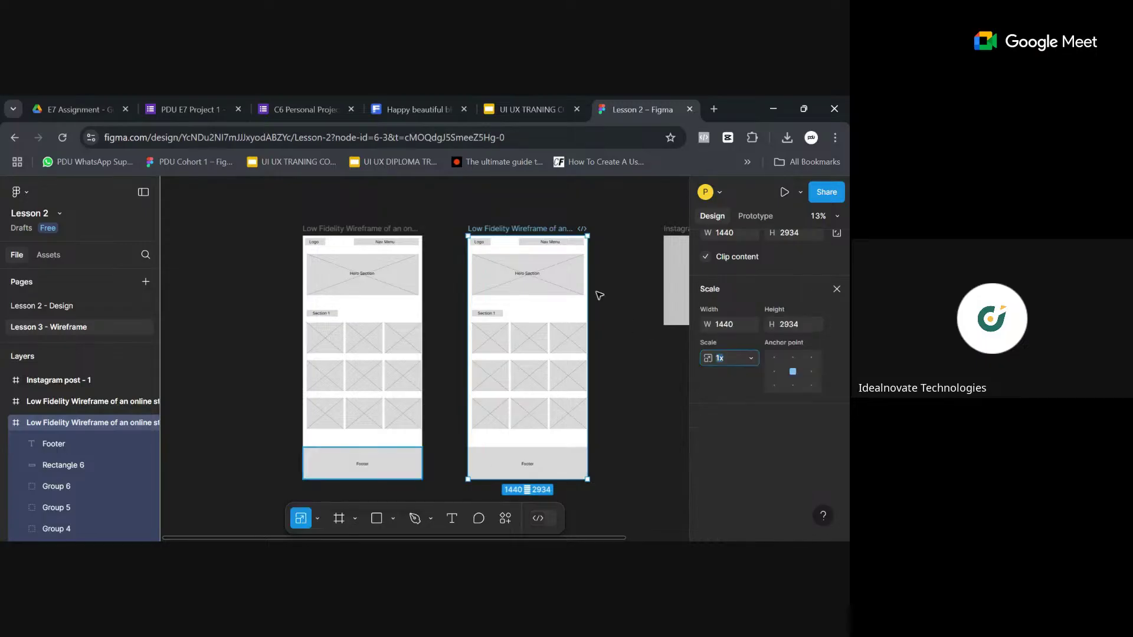
drag(586, 478, 498, 285)
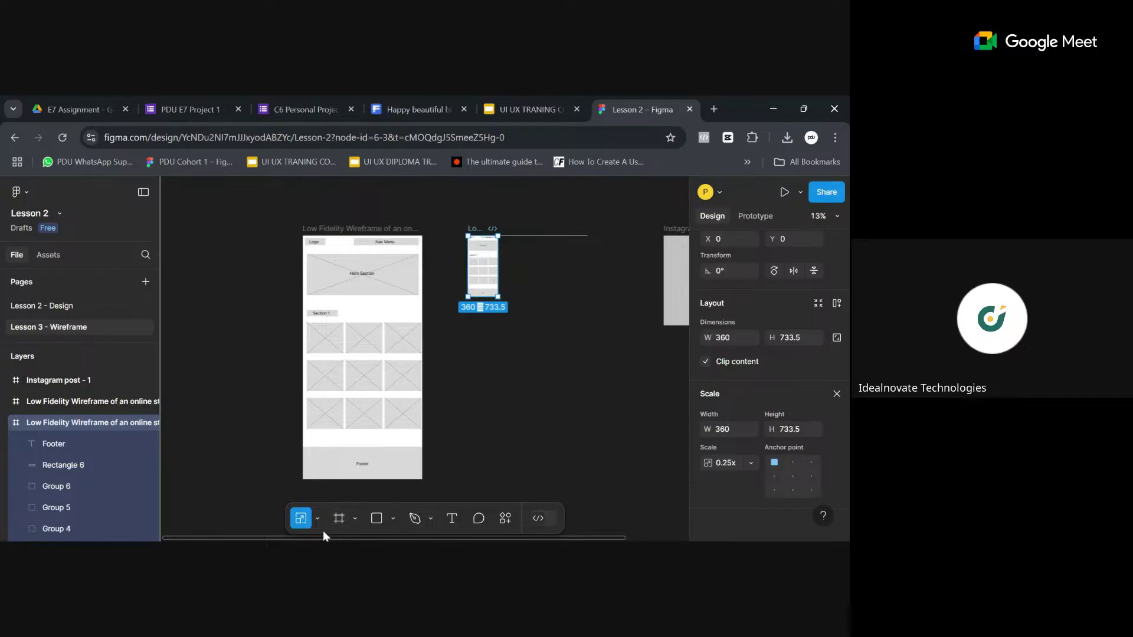
Step: Move the scaled-down wireframe into the middle of the Instagram post - 1 frame
drag(323, 538, 459, 539)
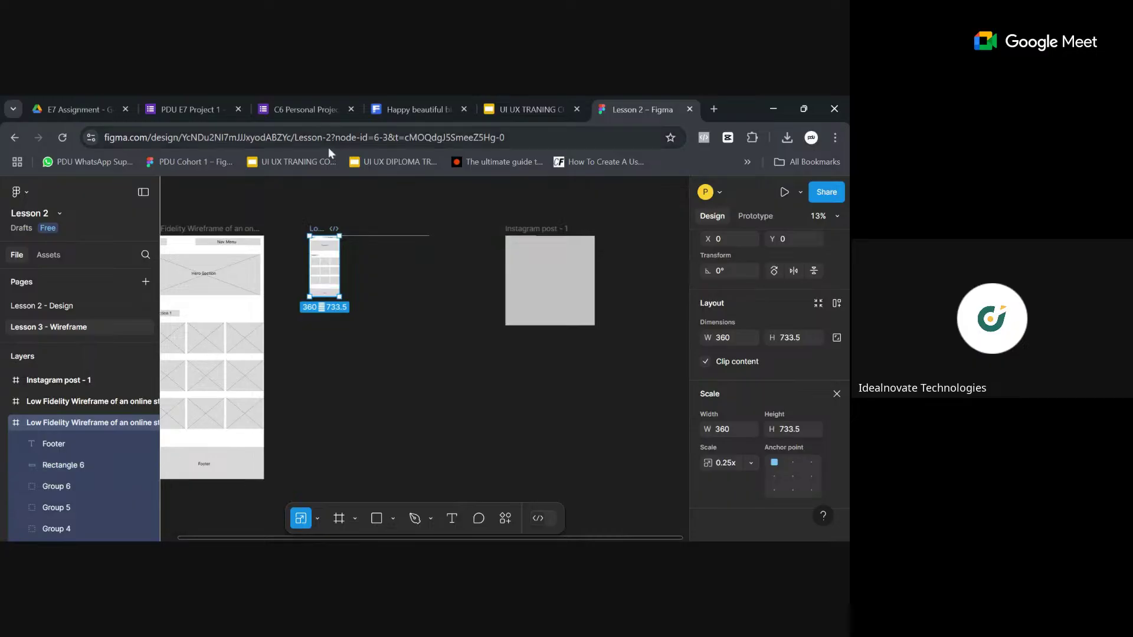
key(shift+2)
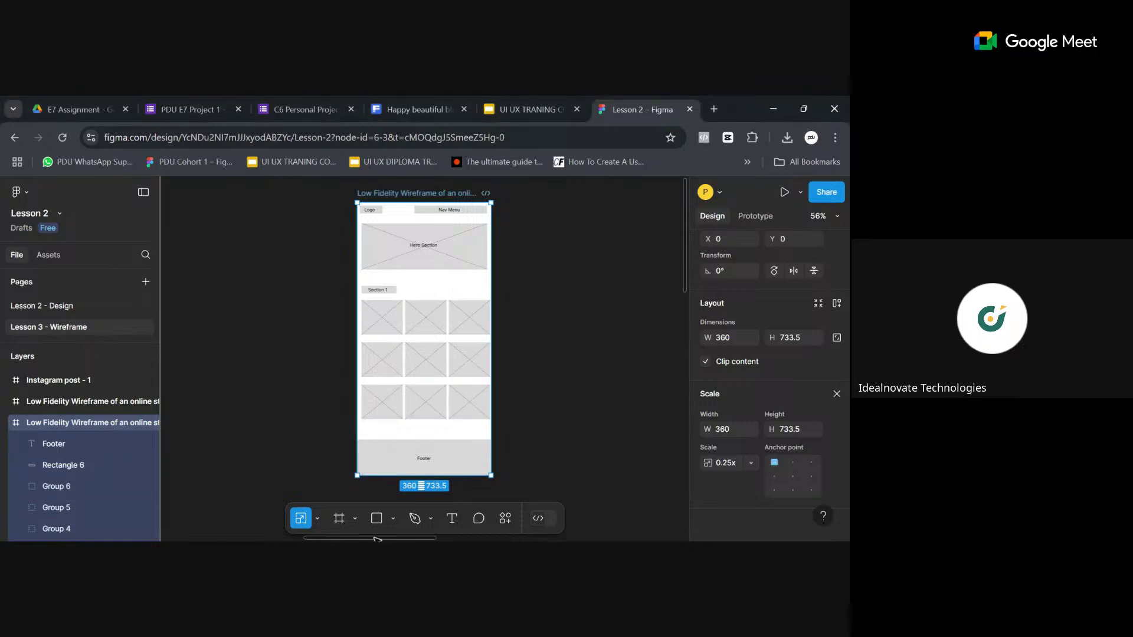
mouse_move(377, 538)
mouse_down()
mouse_move(427, 529)
mouse_move(394, 530)
mouse_up()
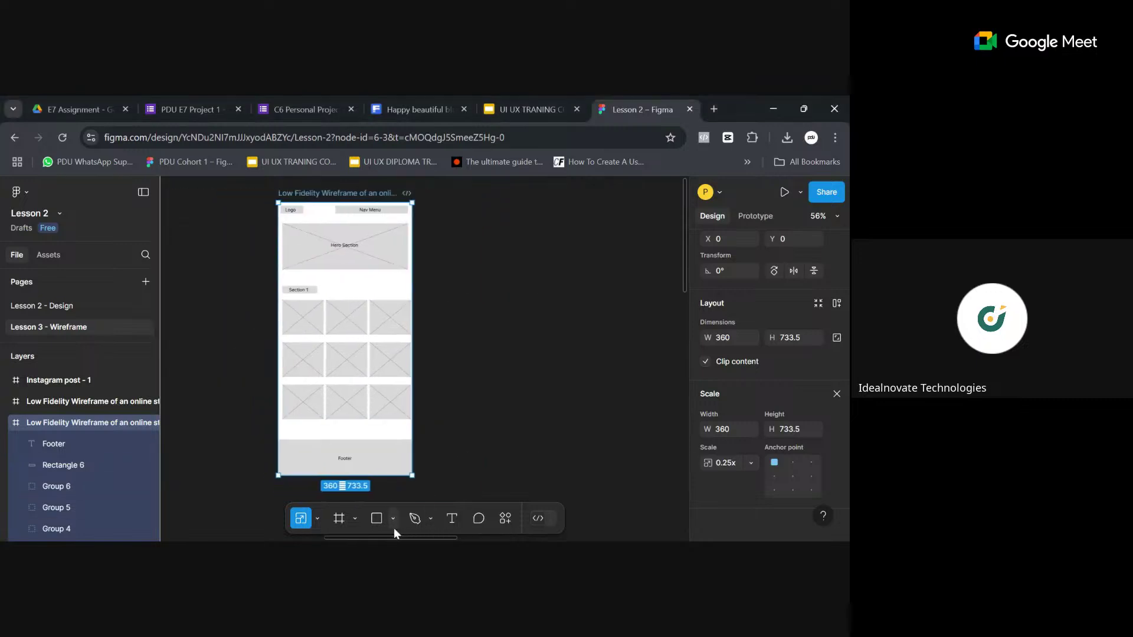
key(minus)
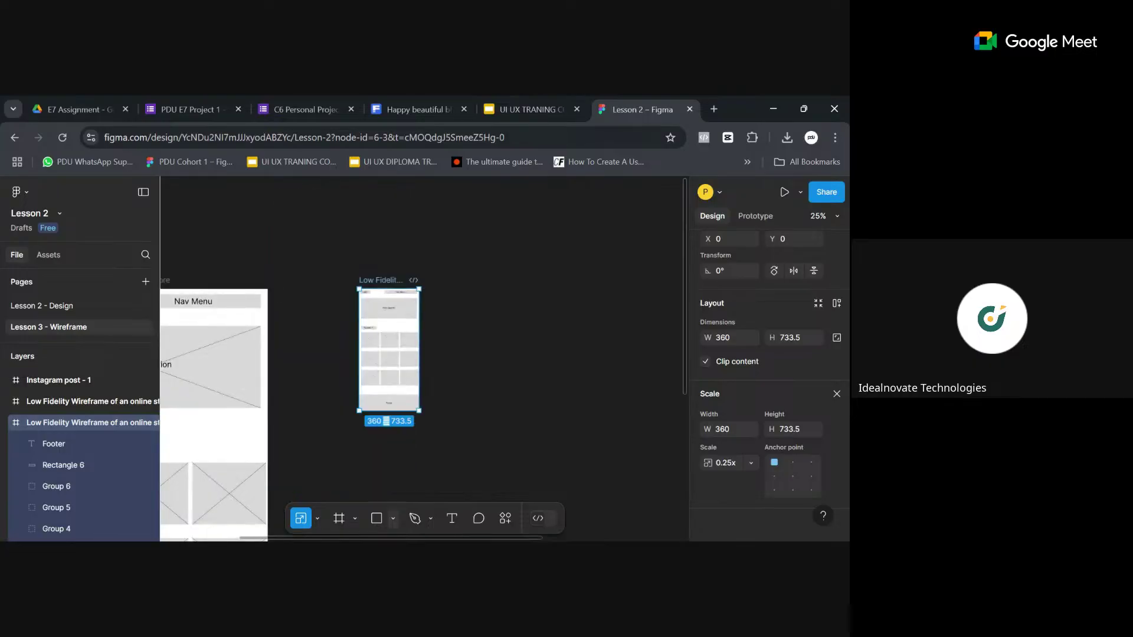
key(minus)
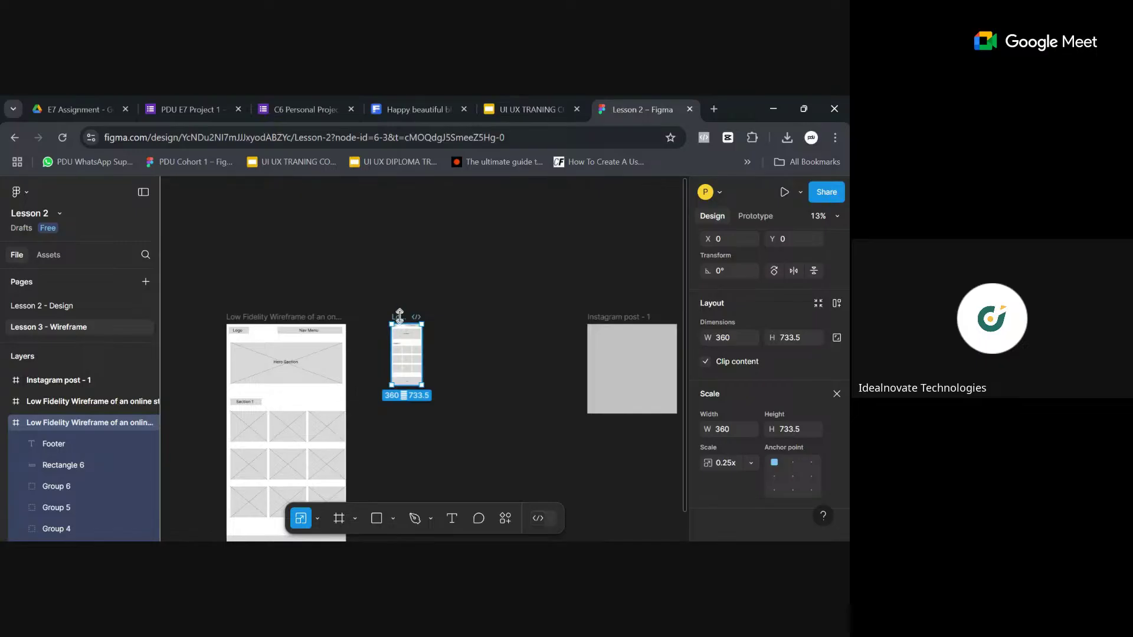
drag(399, 317, 627, 333)
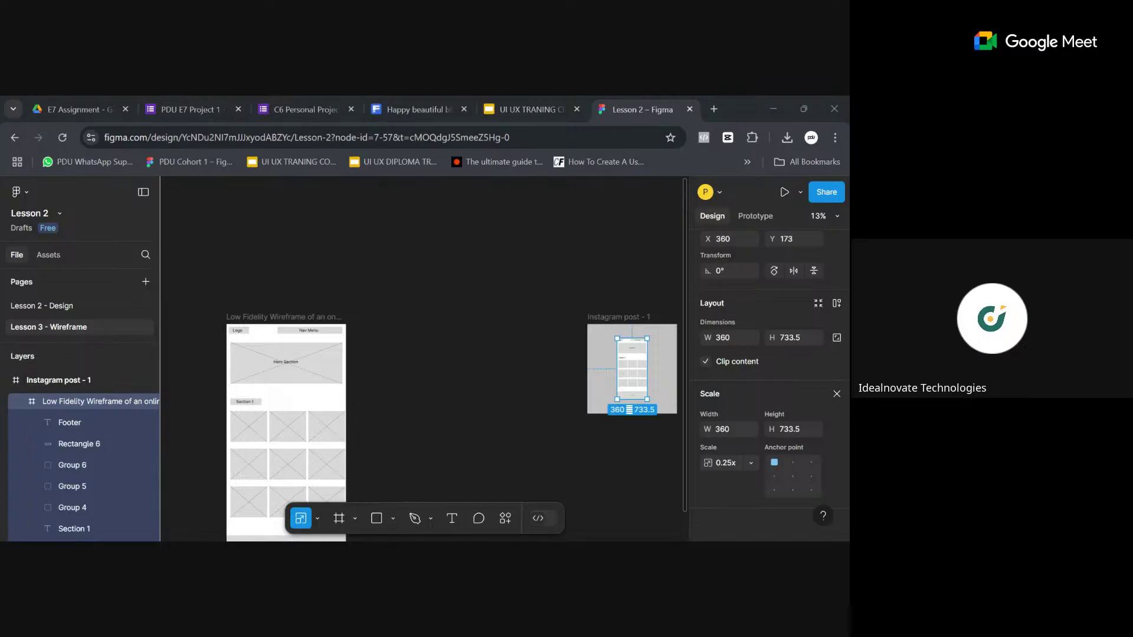
click(636, 319)
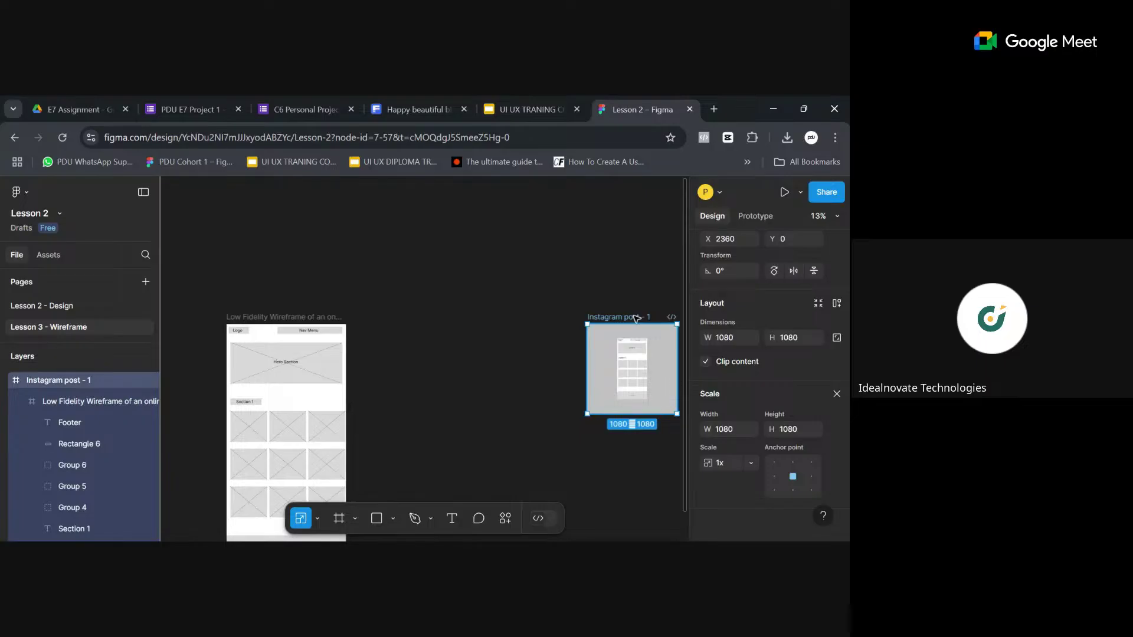
key(shift+2)
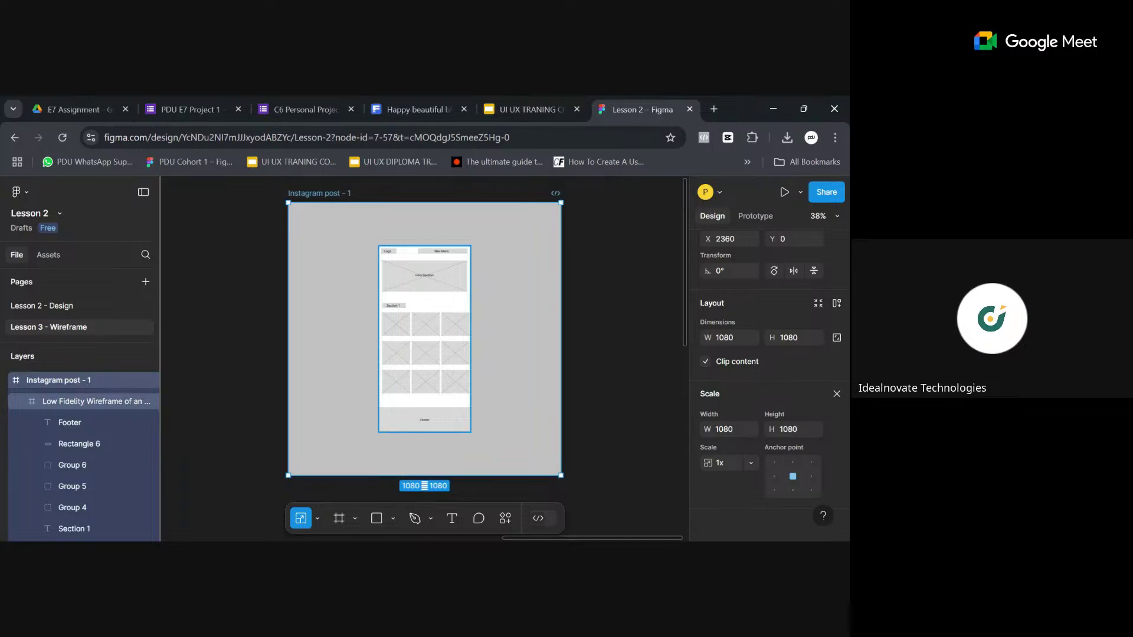
Step: Undo the wireframe's move into the Instagram post and its scaling
key(ctrl+z)
key(ctrl+z)
key(ctrl+z)
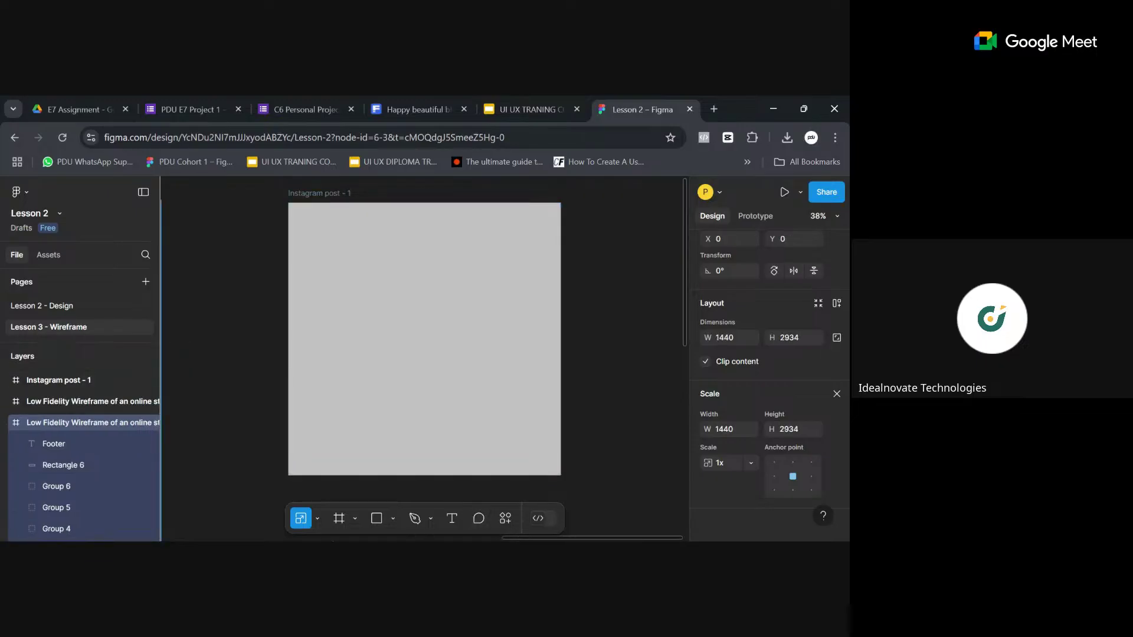
scroll(516, 539, left, 6)
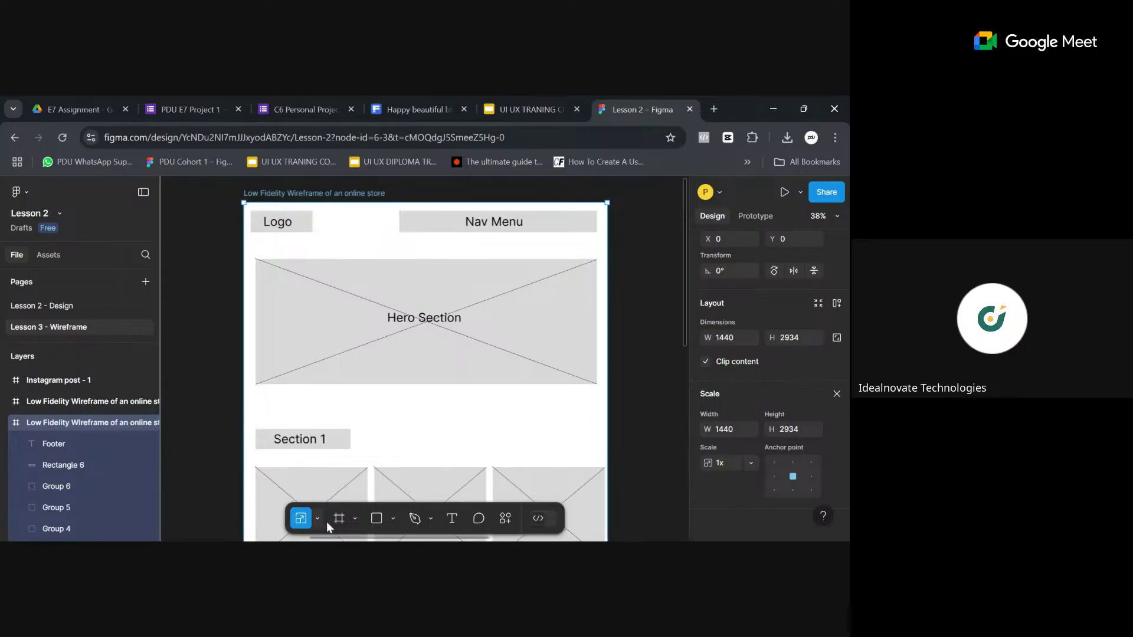
key(shift+1)
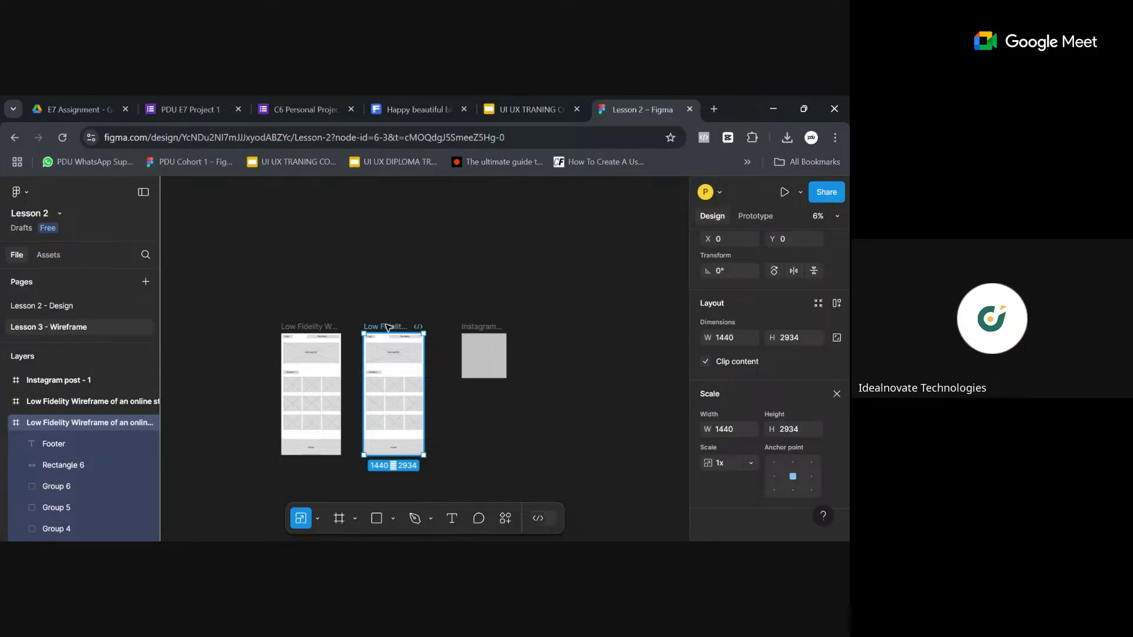
key(ctrl+2)
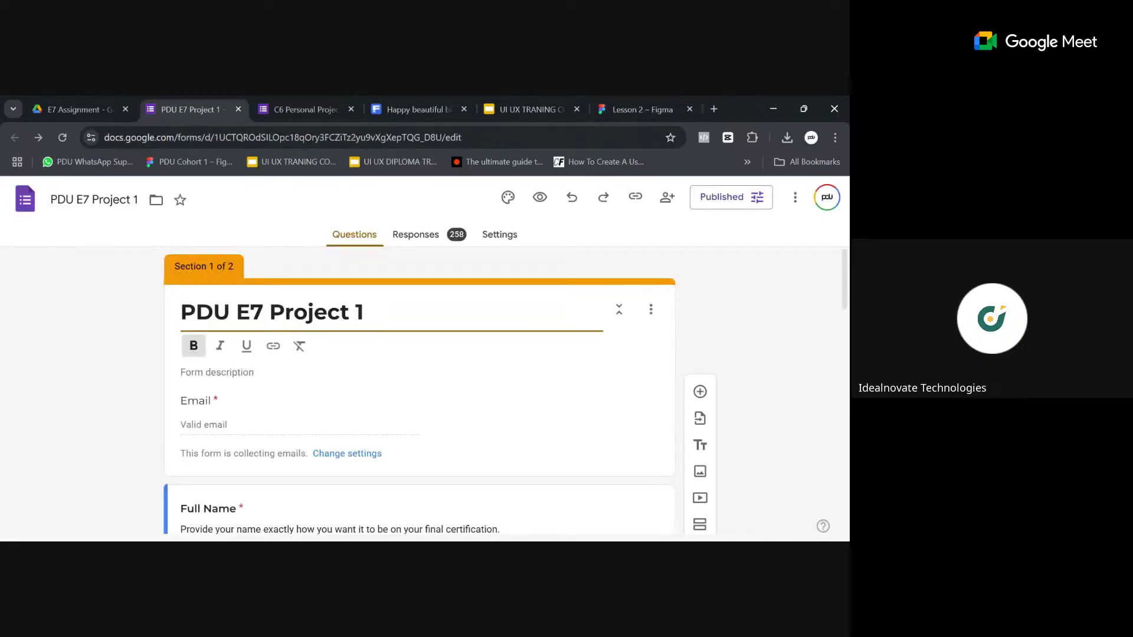
click(647, 109)
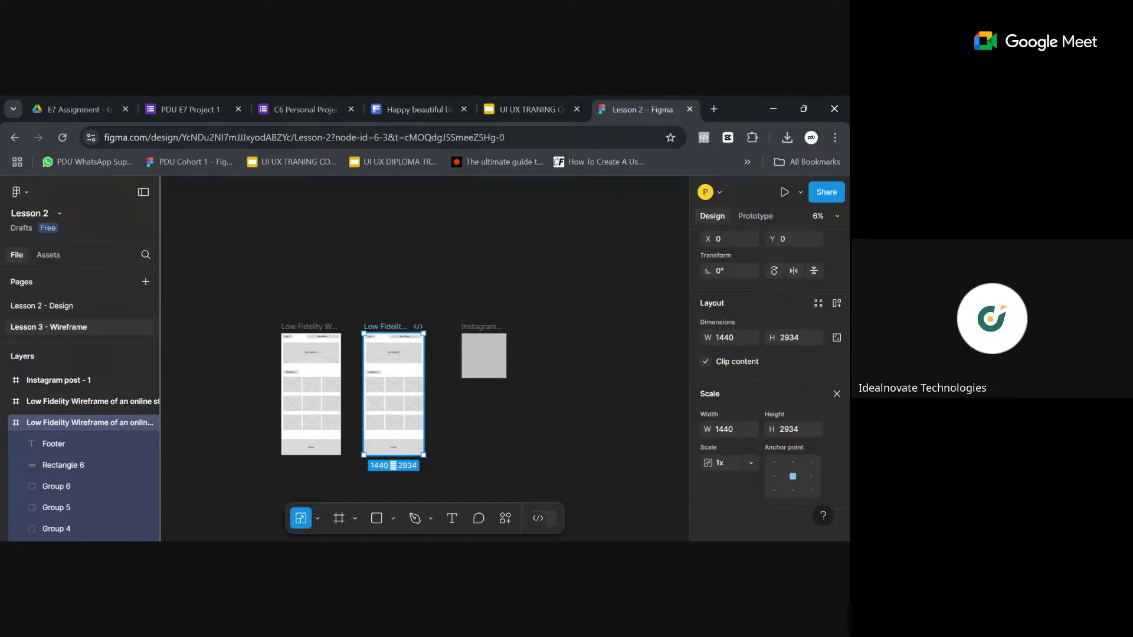
double_click(396, 328)
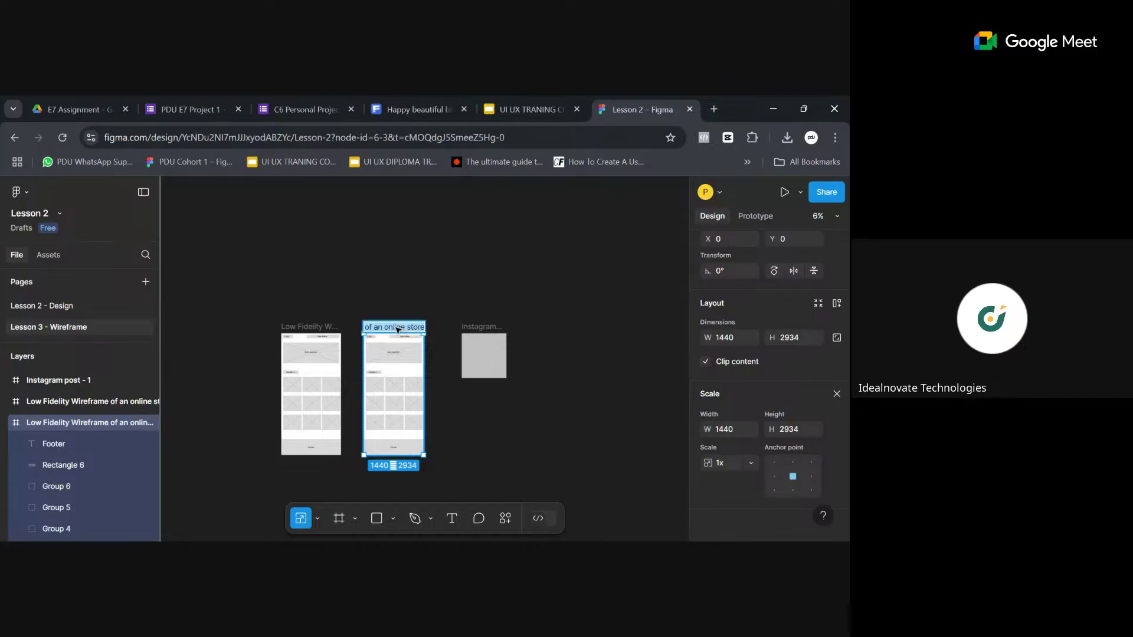
click(439, 345)
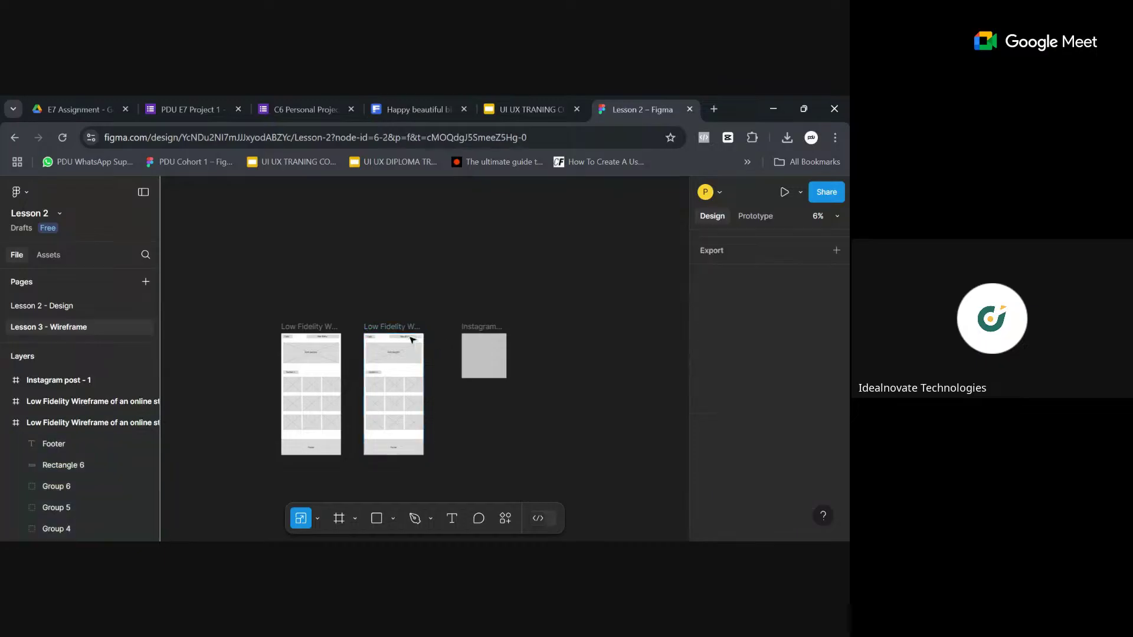
Step: Scale the second wireframe frame down proportionally to about 460 × 938 with the Scale tool
click(402, 331)
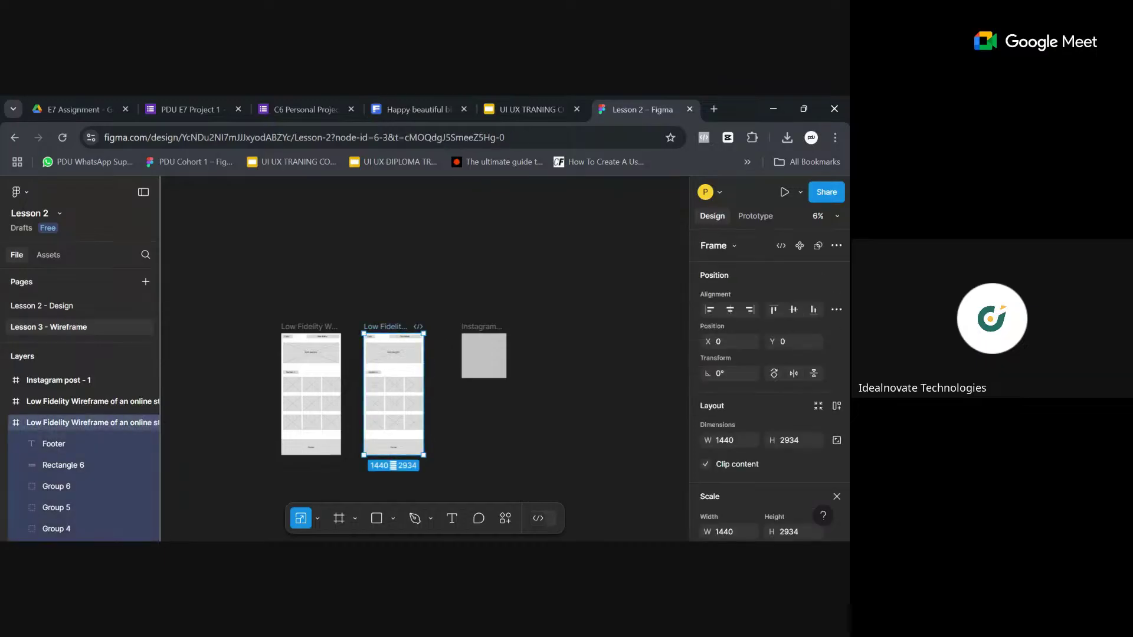
click(315, 519)
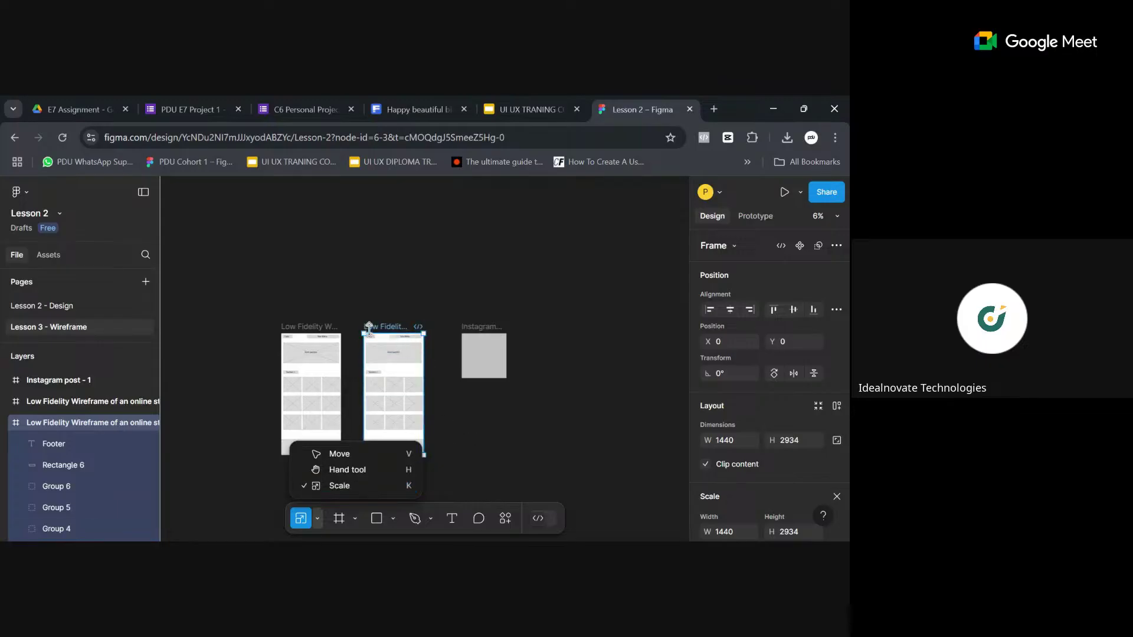
click(393, 329)
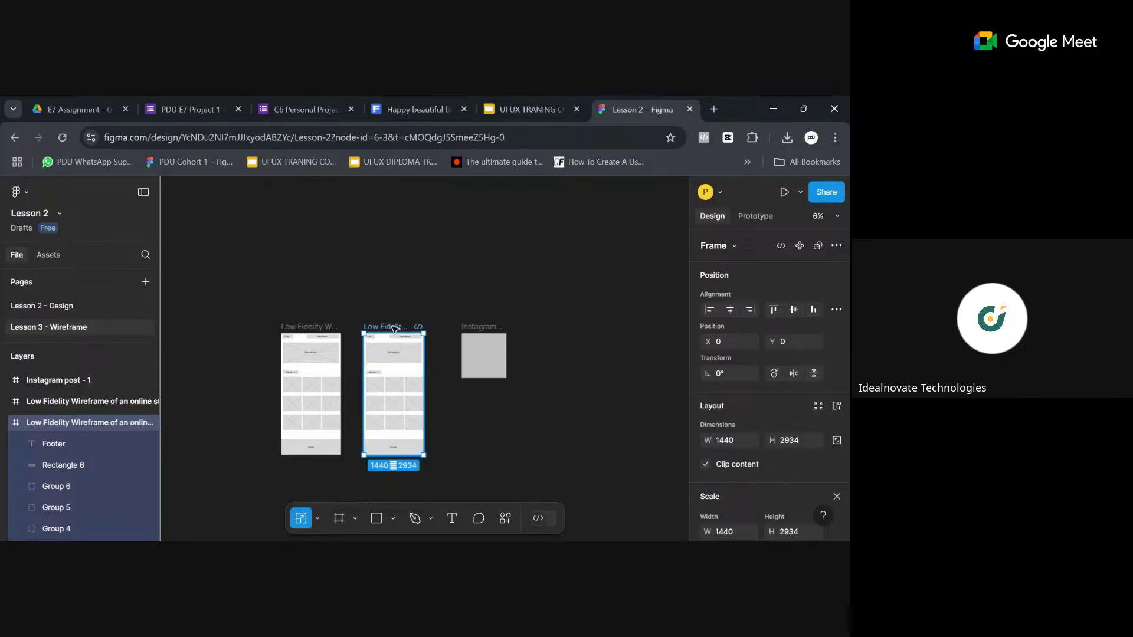
key(shift+2)
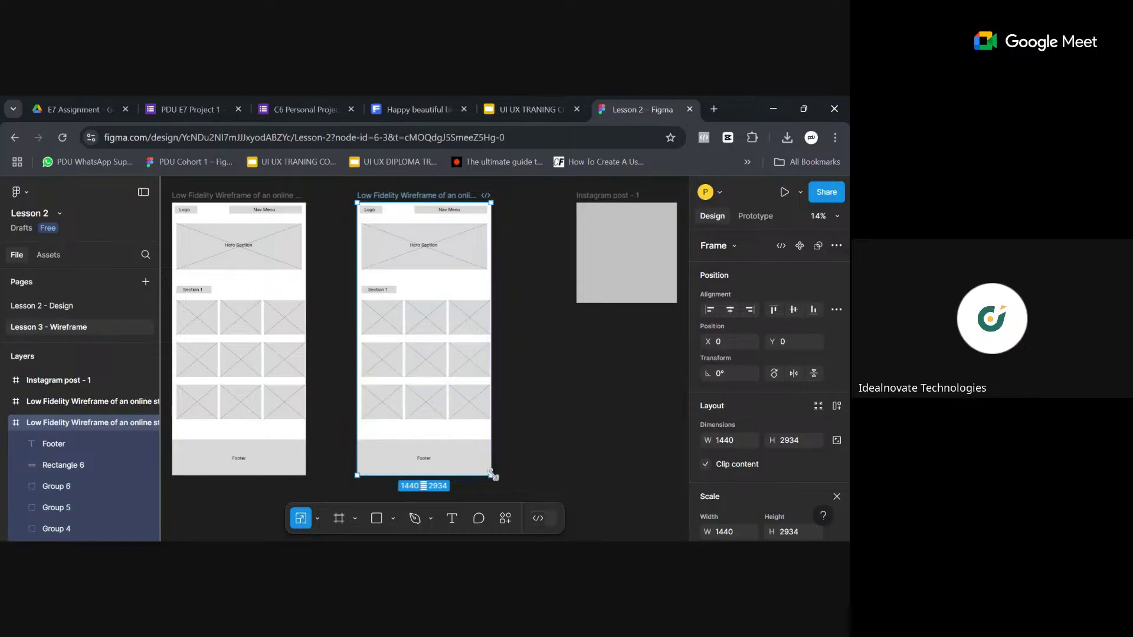
drag(492, 476, 402, 287)
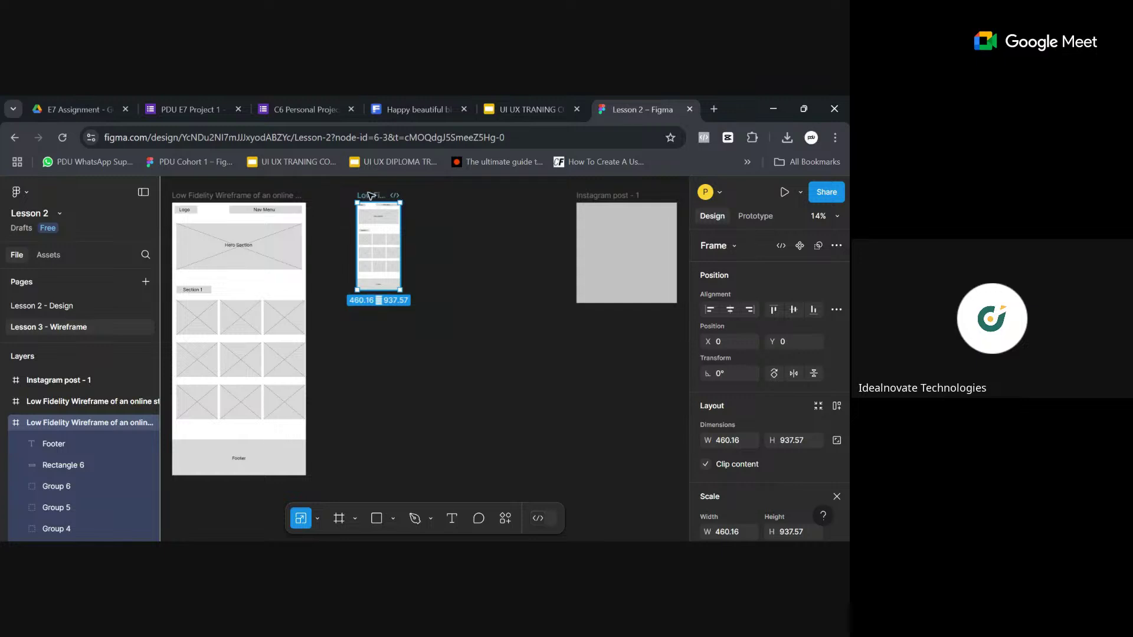
Step: Place the scaled-down wireframe inside the Instagram post - 1 frame and nudge it up to X 310, Y 90
drag(370, 199, 624, 206)
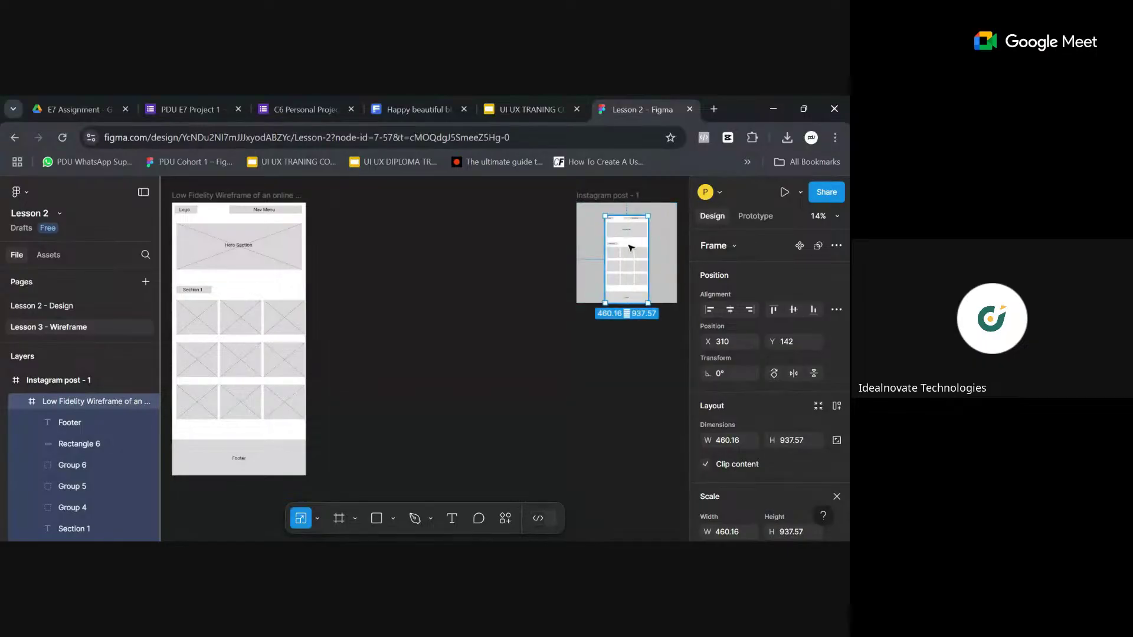
key(shift+Up)
key(shift+Up)
key(shift+Up)
key(shift+Up)
key(Up)
key(Up)
key(Up)
key(Up)
key(Up)
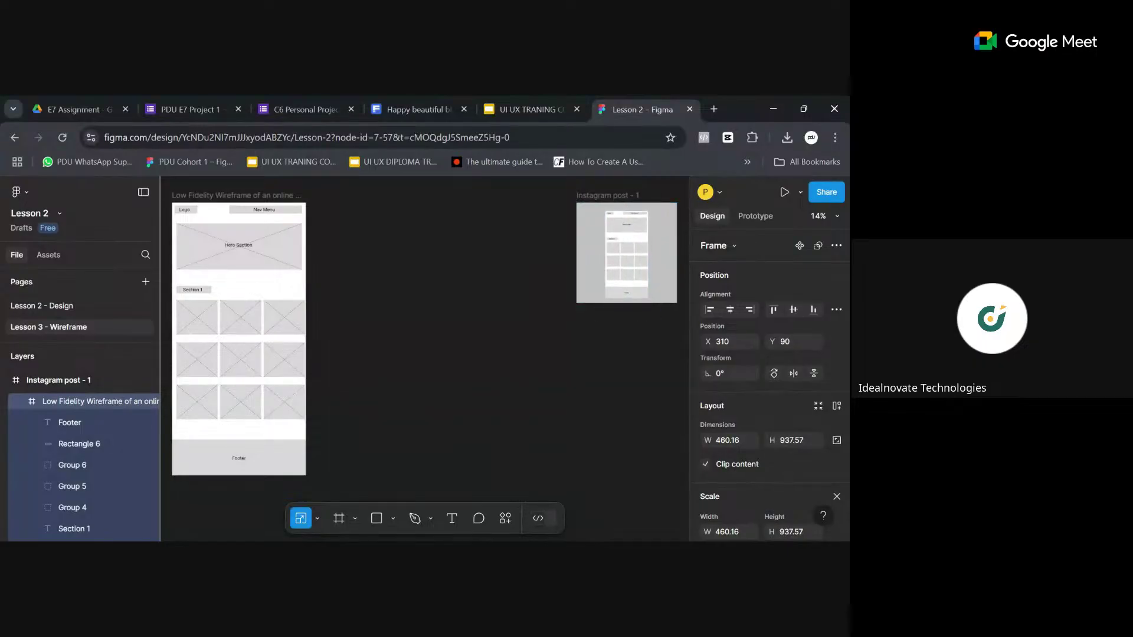
Step: Nudge the Instagram post - 1 frame upward to Y -12
click(624, 200)
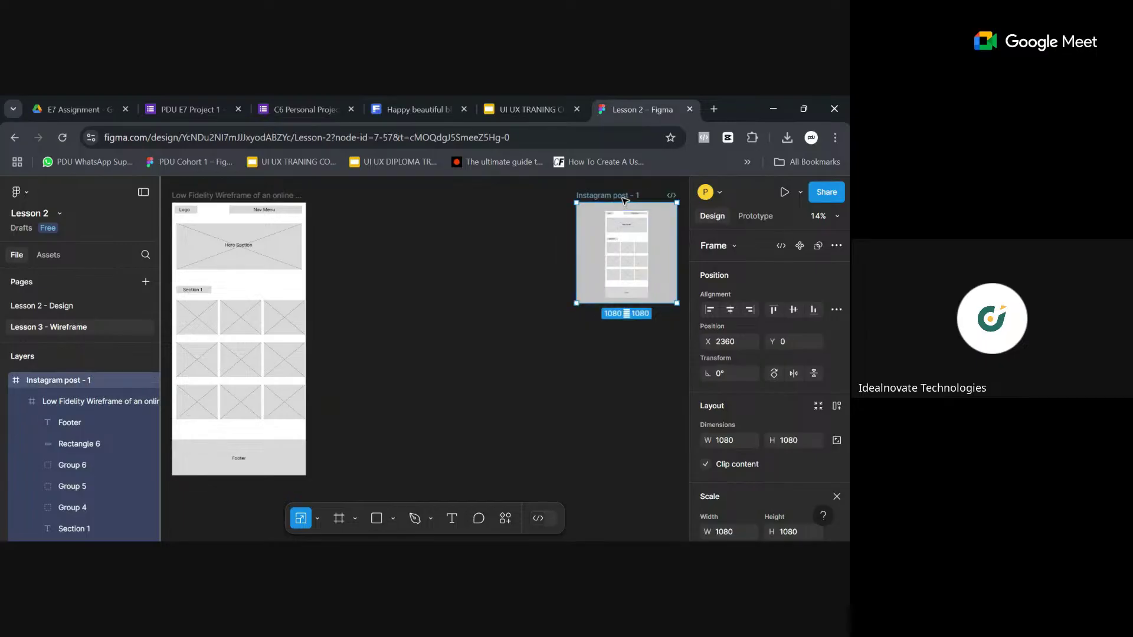
key(shift+2)
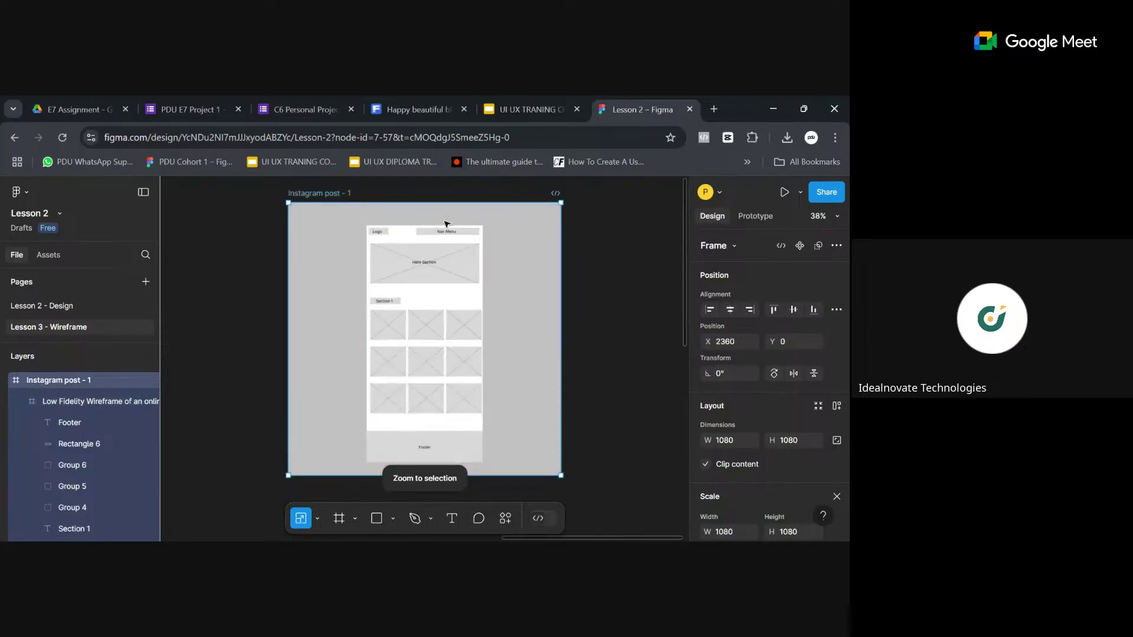
key(Up)
key(Up)
key(Up)
key(Up)
key(Up)
key(Up)
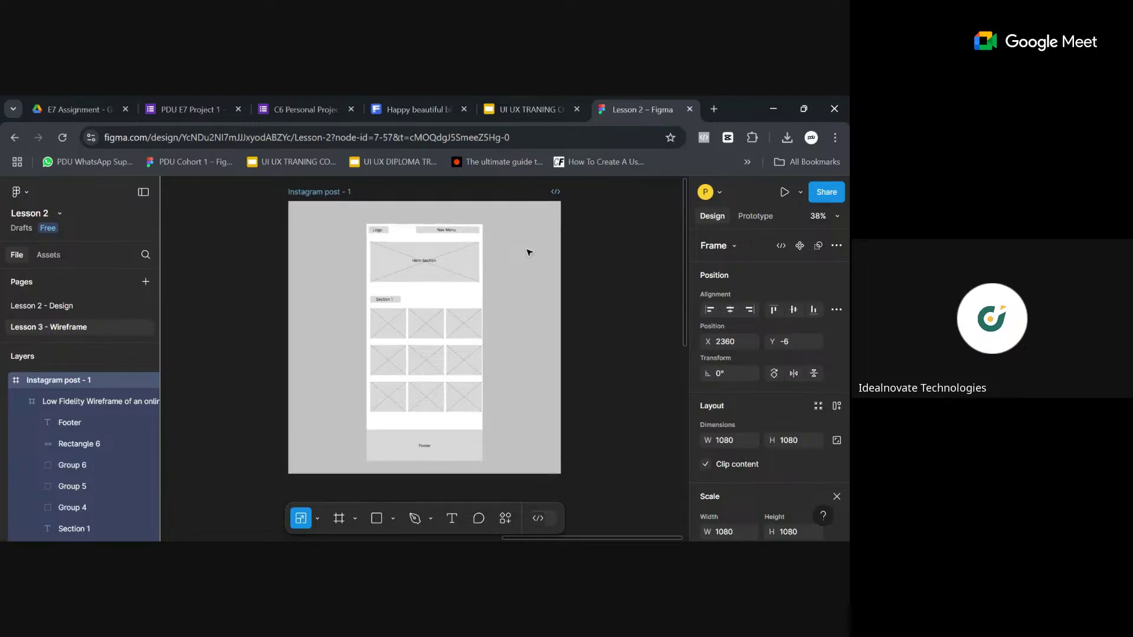
key(Up)
key(Up)
key(Up)
key(Up)
key(Up)
key(Up)
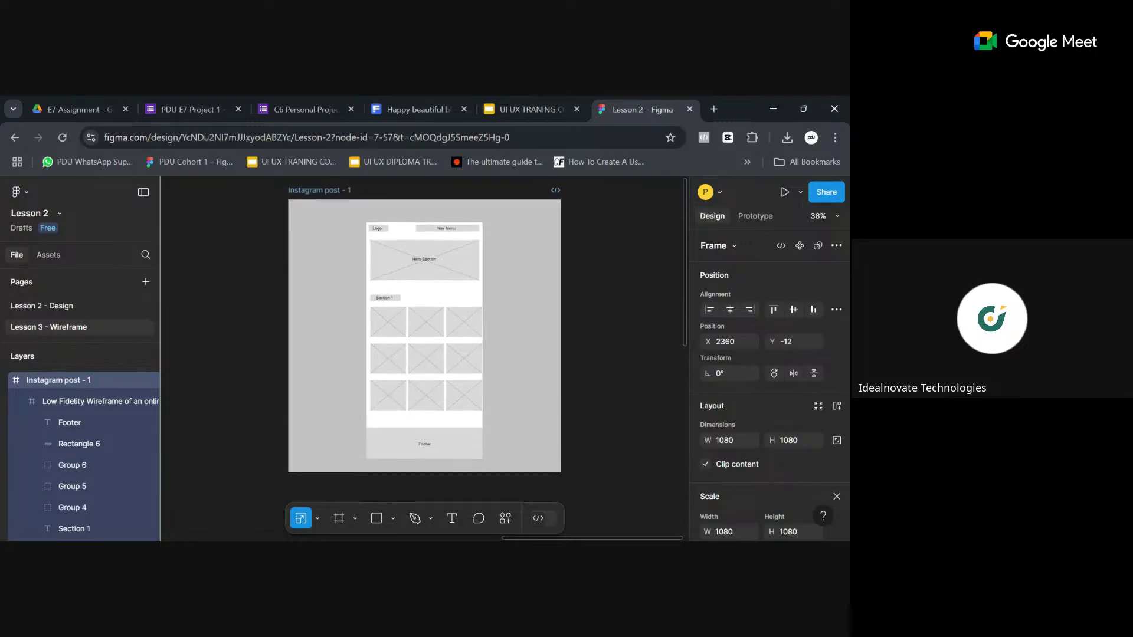
Step: Add a text box about 657 × 50 above the wireframe in the Instagram post, reading "Online Store Web Wireframe"
click(415, 239)
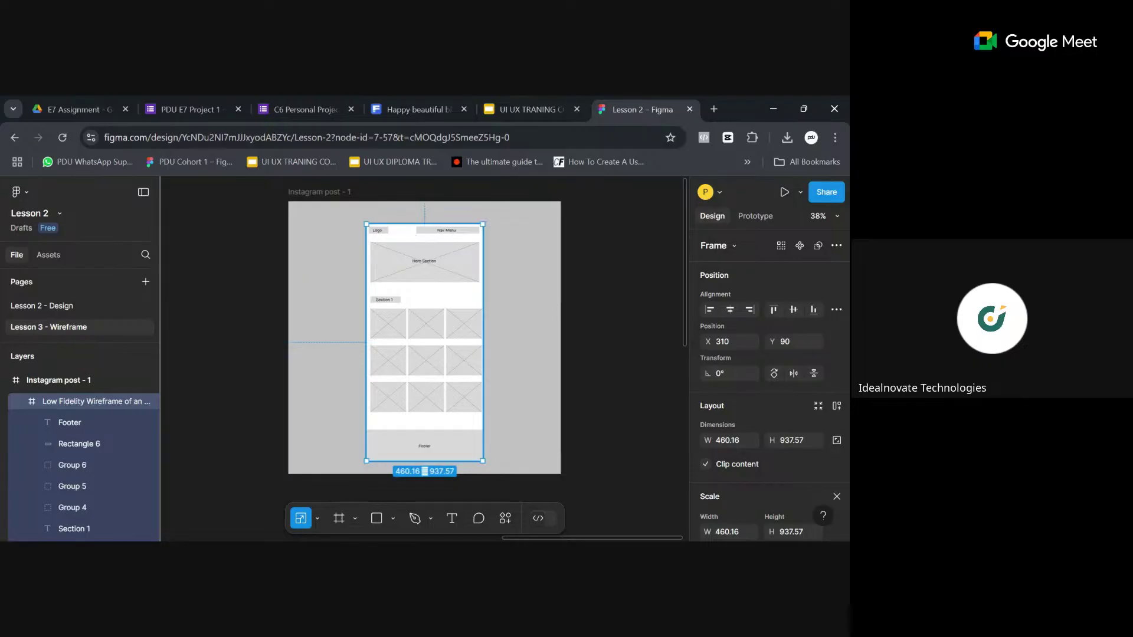
click(549, 291)
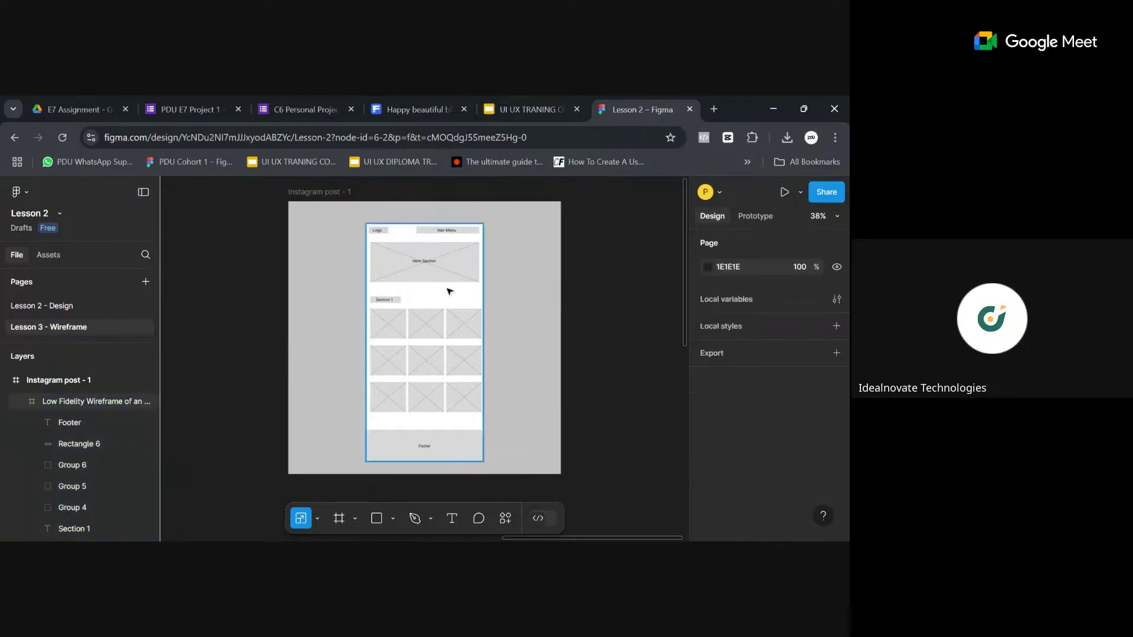
click(319, 191)
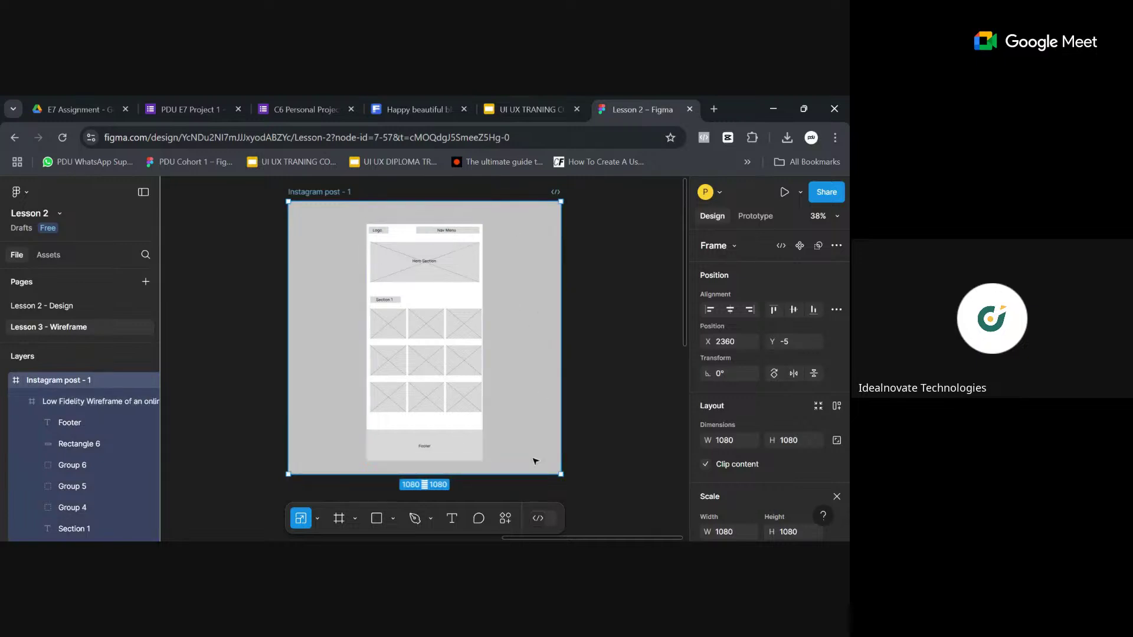
click(449, 522)
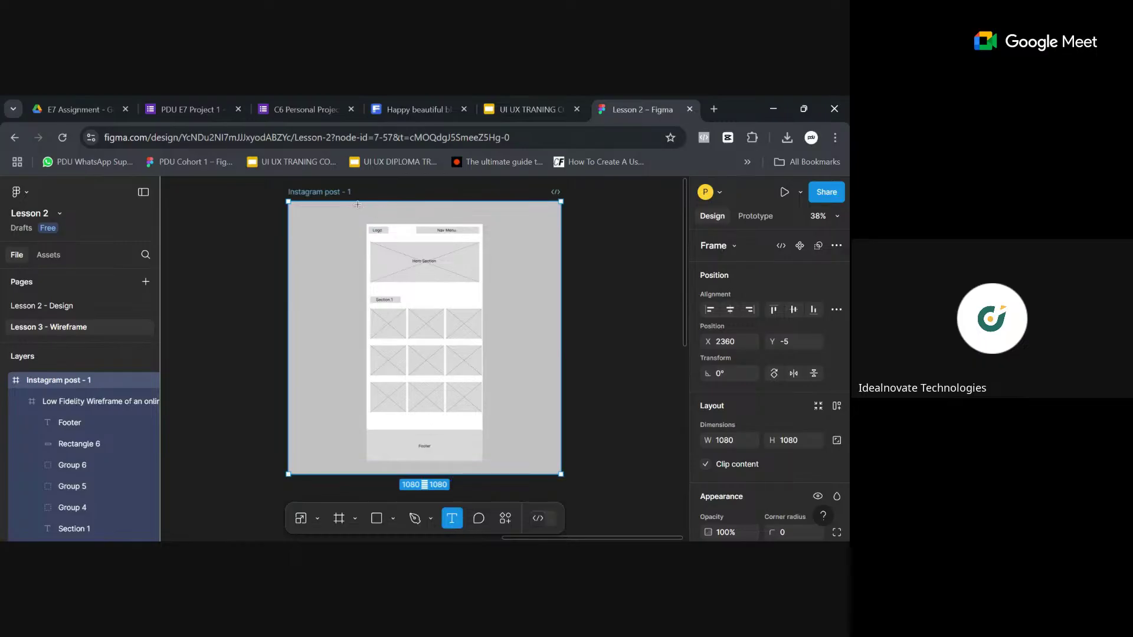
drag(342, 207, 509, 220)
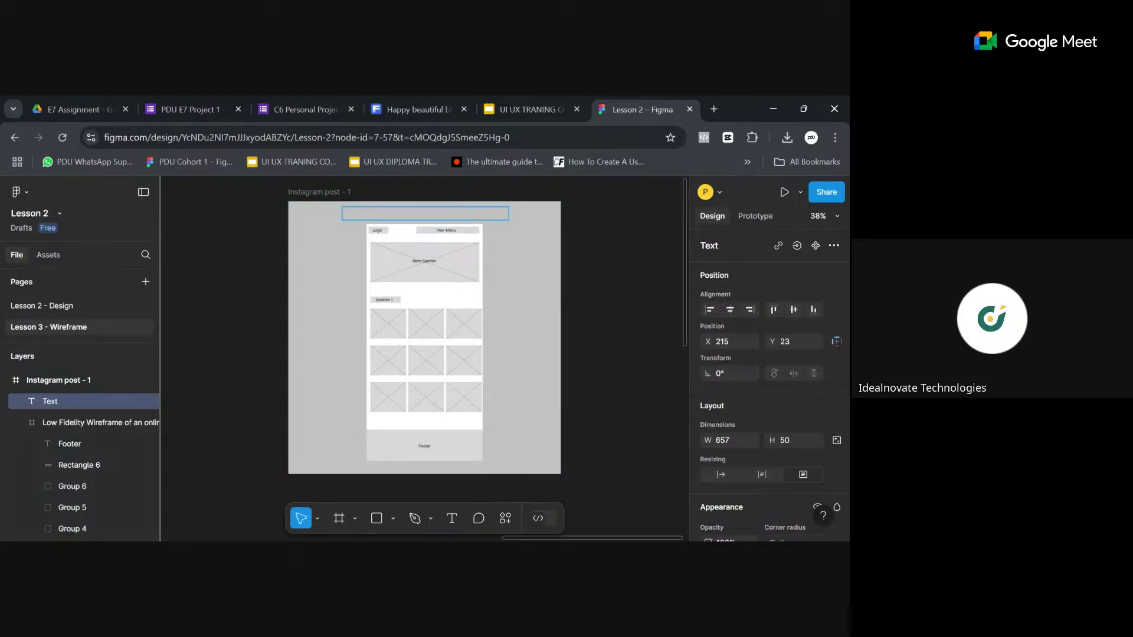
text(Online Store Web Wireframe)
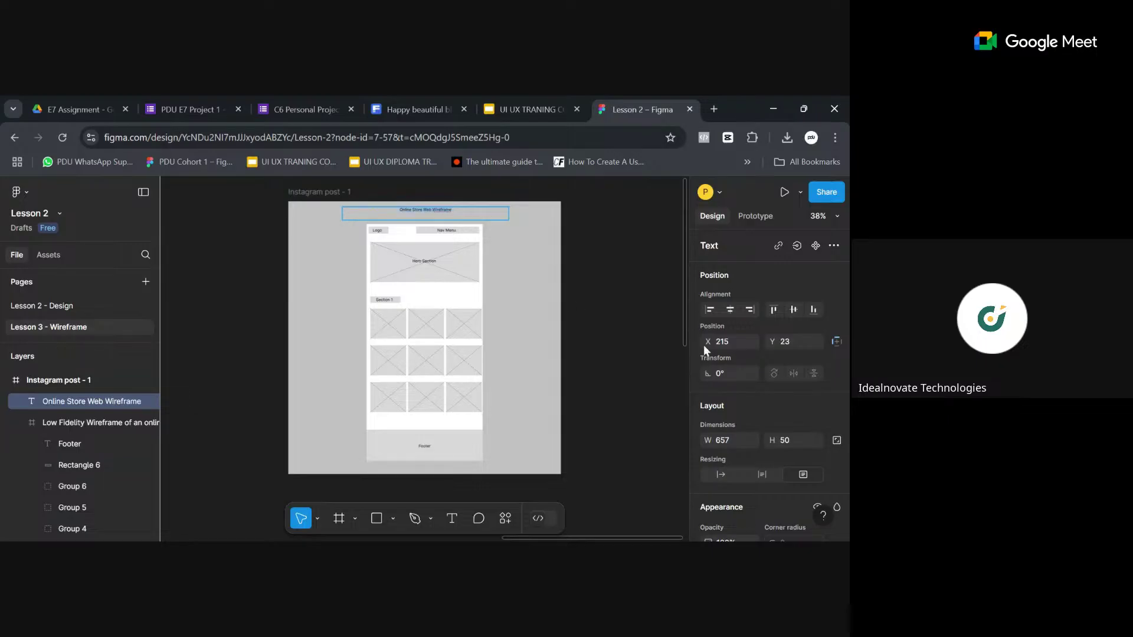
Step: Set the font size of the title text above the wireframe to 40
scroll(777, 417, down, 4)
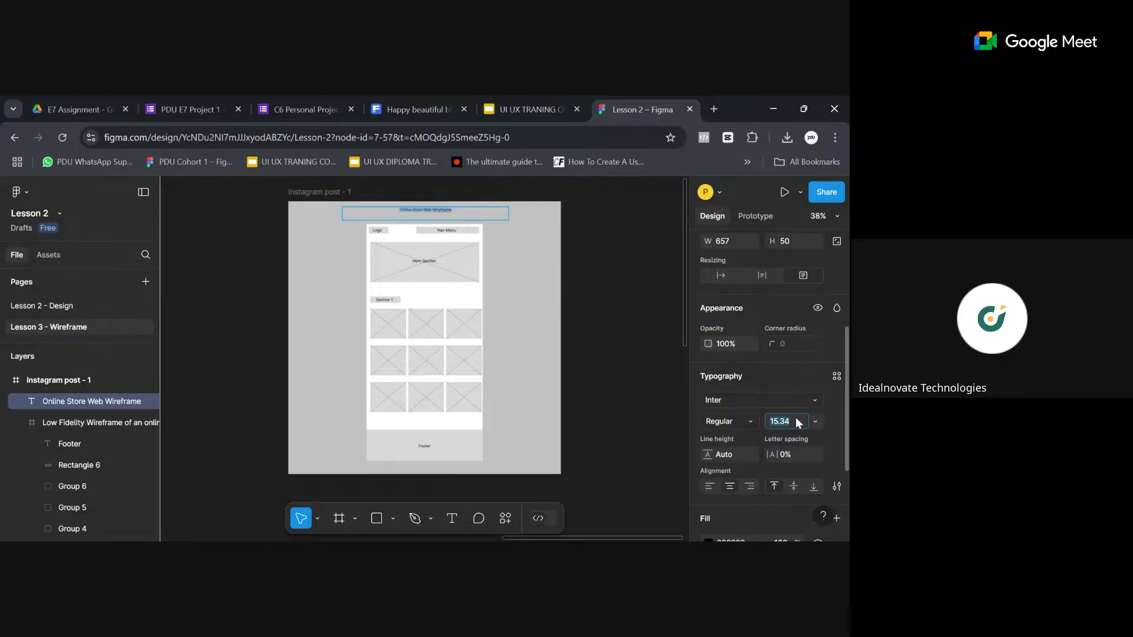
click(814, 421)
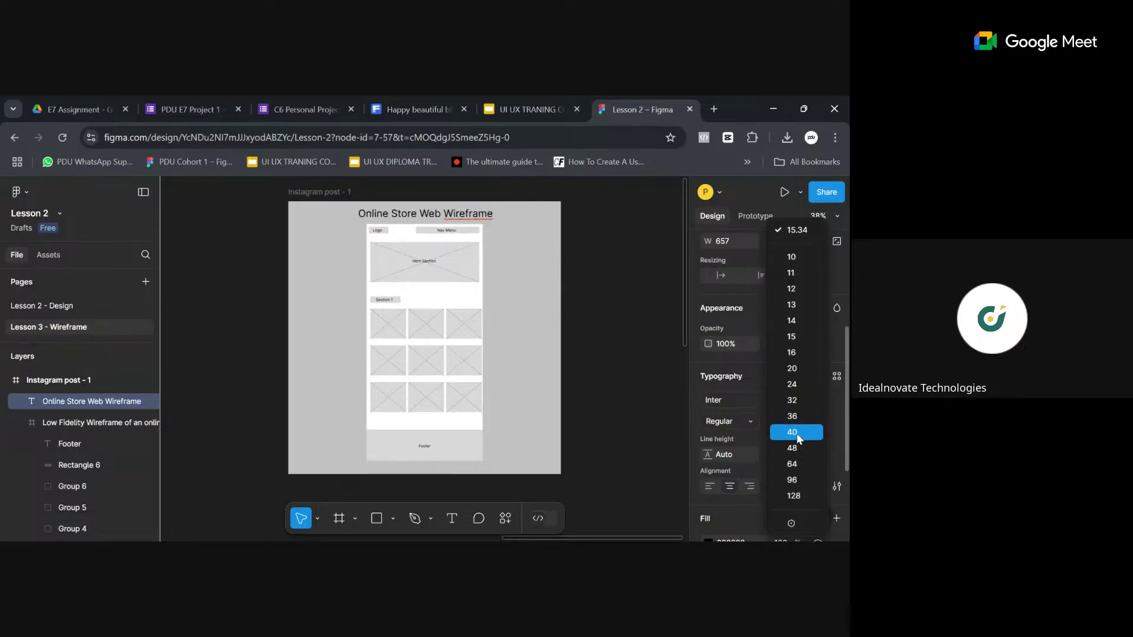
click(797, 432)
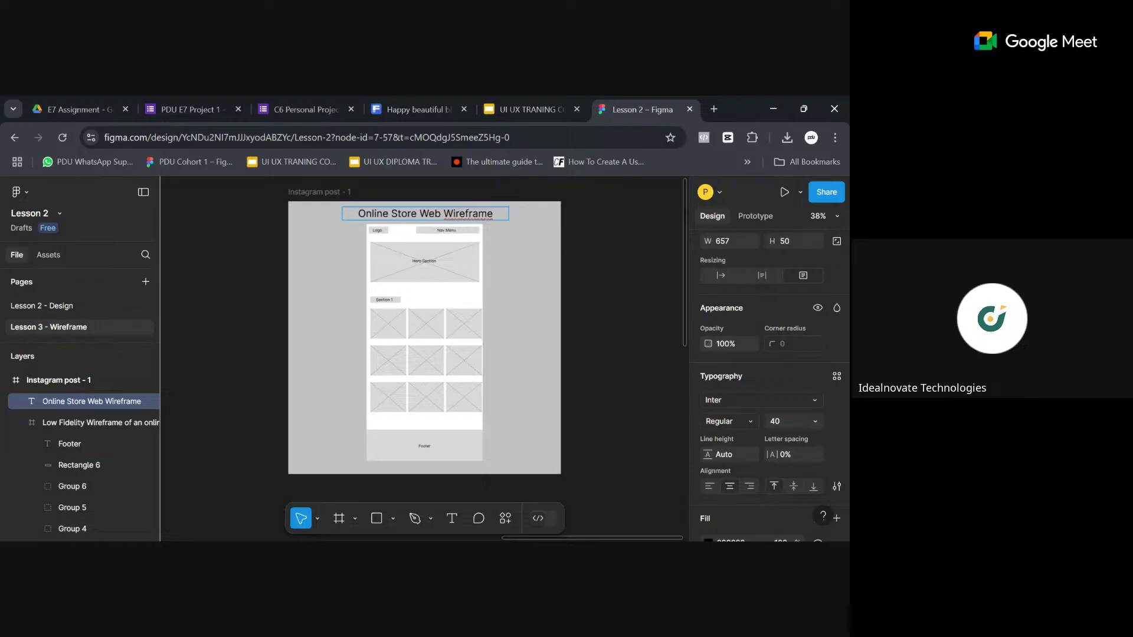
Step: Reword the title to "Online Web Store" and shift its text box slightly down and left, closer to the wireframe
click(391, 214)
text(Web)
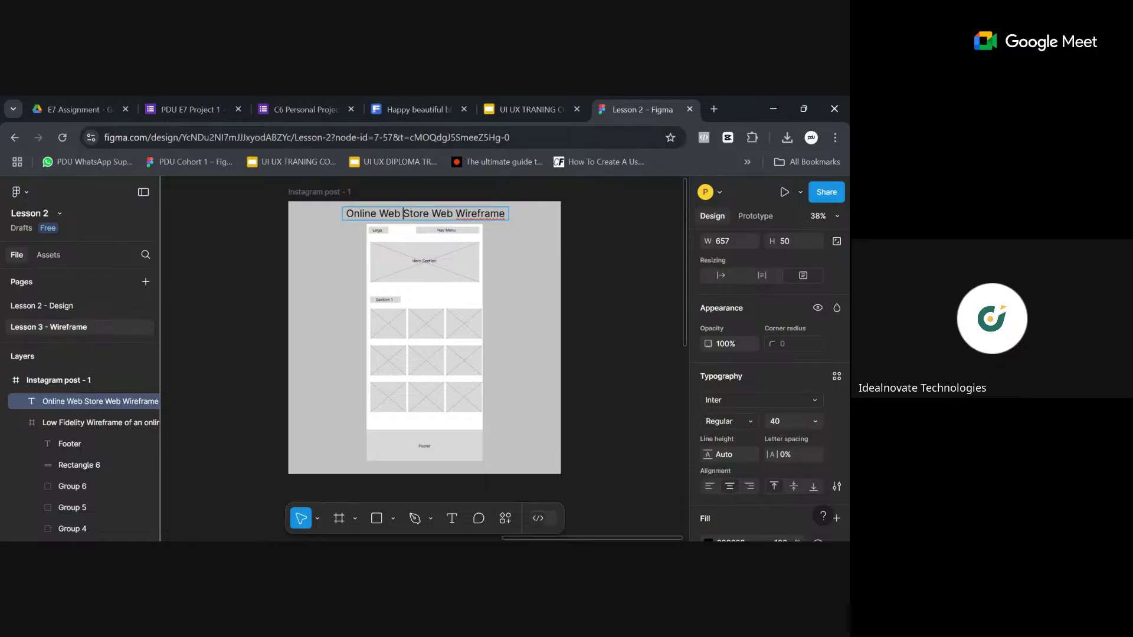
key(ctrl+Right)
key(shift+Right)
key(shift+Right)
key(shift+Right)
key(shift+Right)
key(shift+Right)
key(shift+Right)
key(shift+Right)
key(shift+Right)
key(shift+Right)
key(shift+Right)
key(shift+Right)
key(shift+Right)
key(shift+Right)
key(BackSpace)
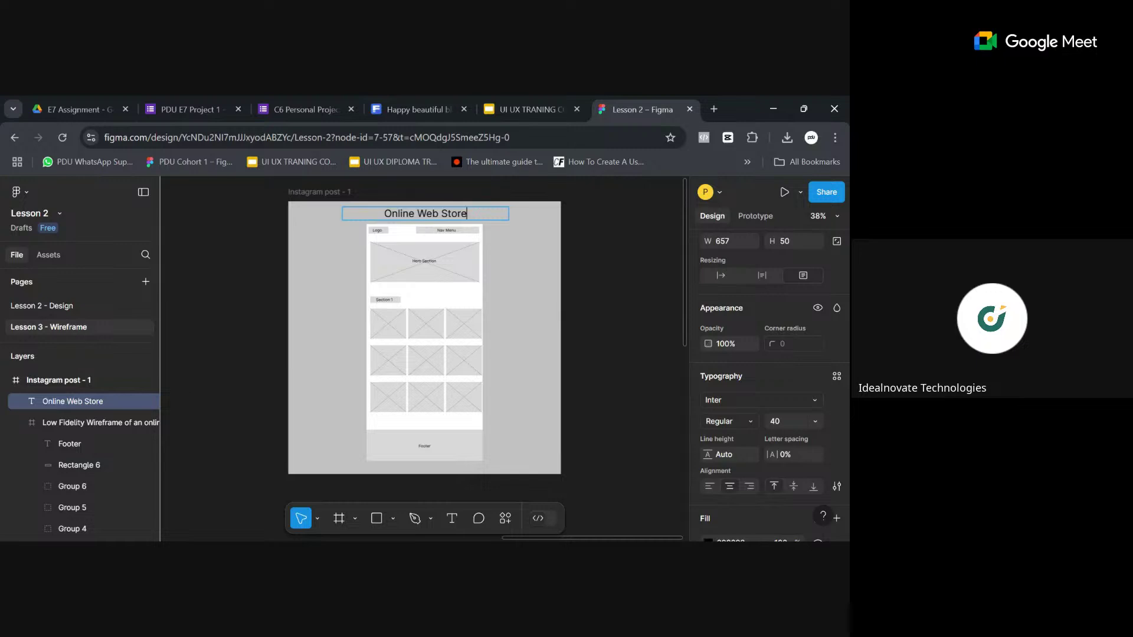
key(Escape)
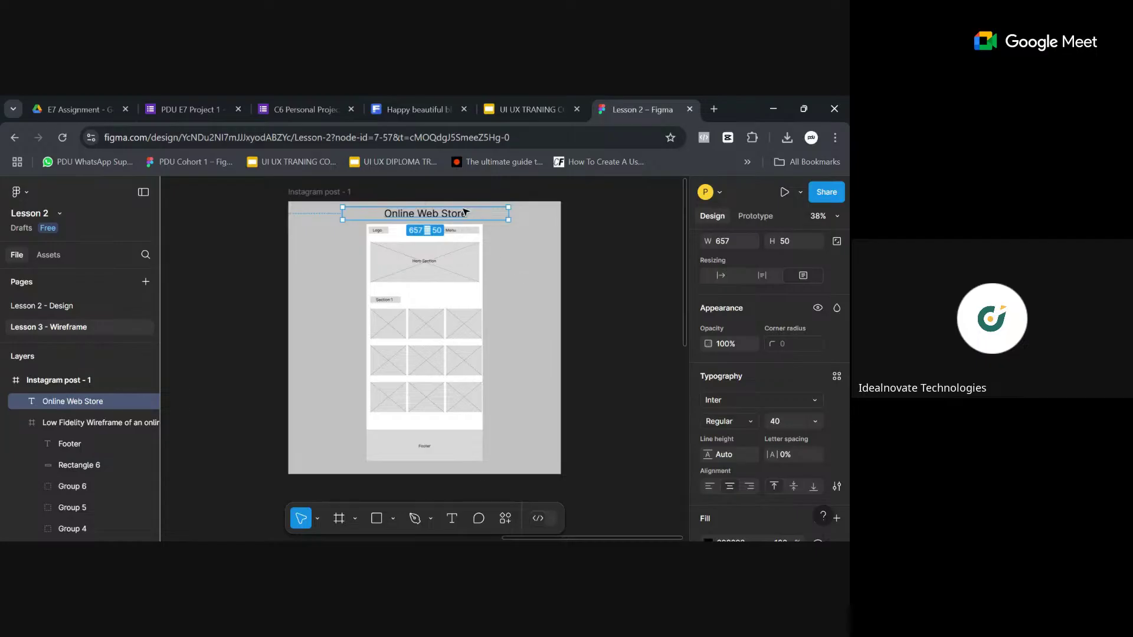
drag(465, 211, 478, 217)
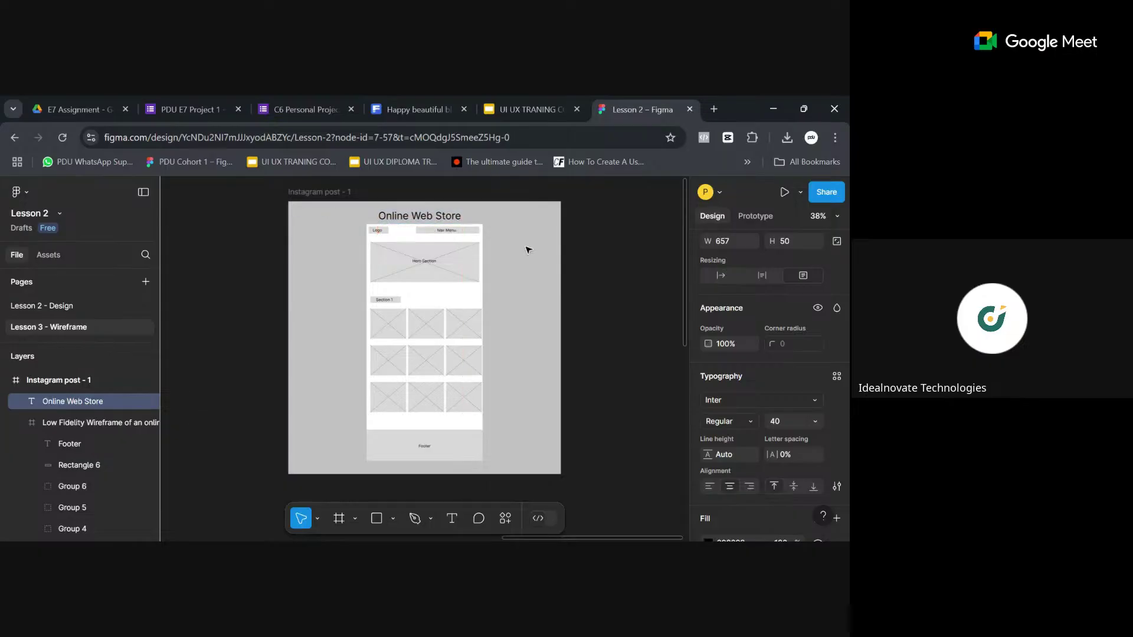
Step: Append "Wireframe" to the title so it reads "Online Web Store Wireframe", and deselect it
click(464, 217)
double_click(465, 219)
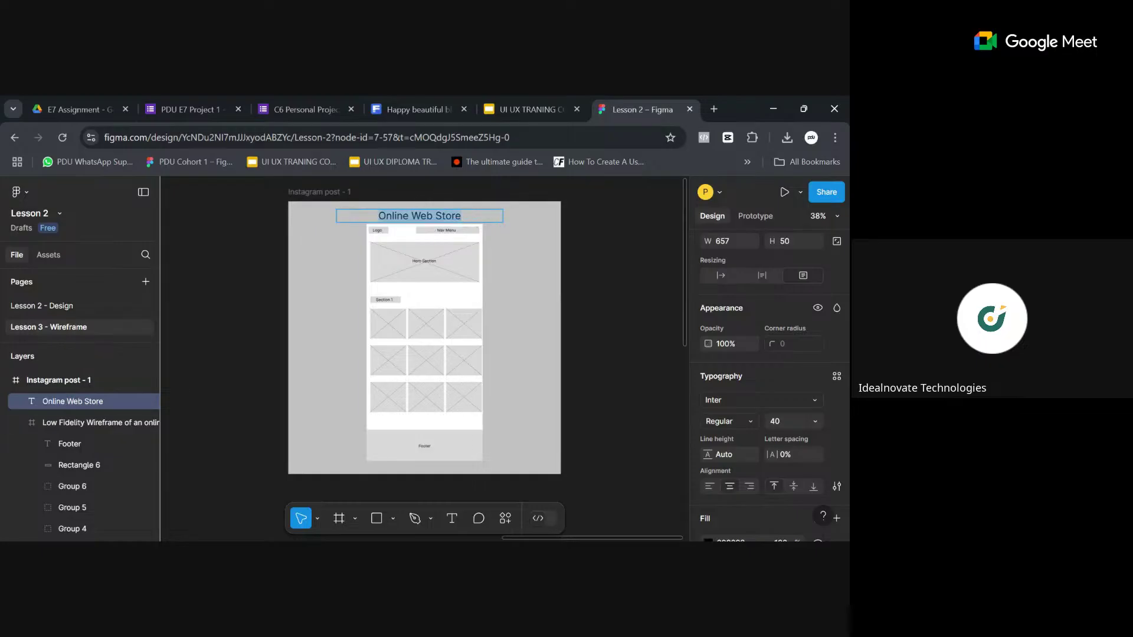
key(Right)
text(Wi)
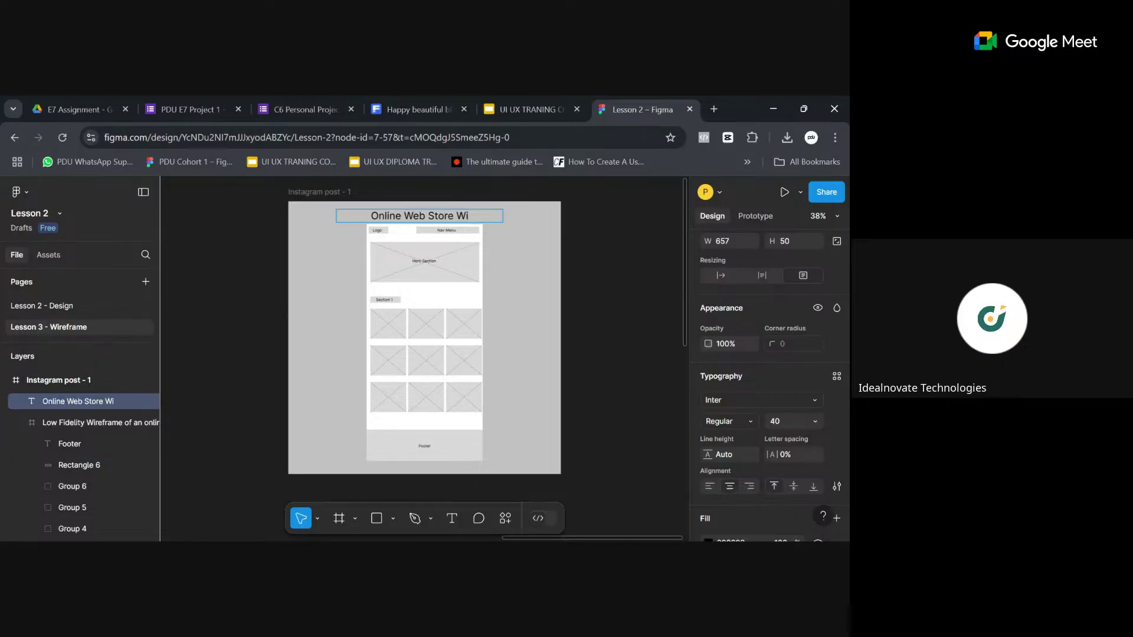
text(reframe)
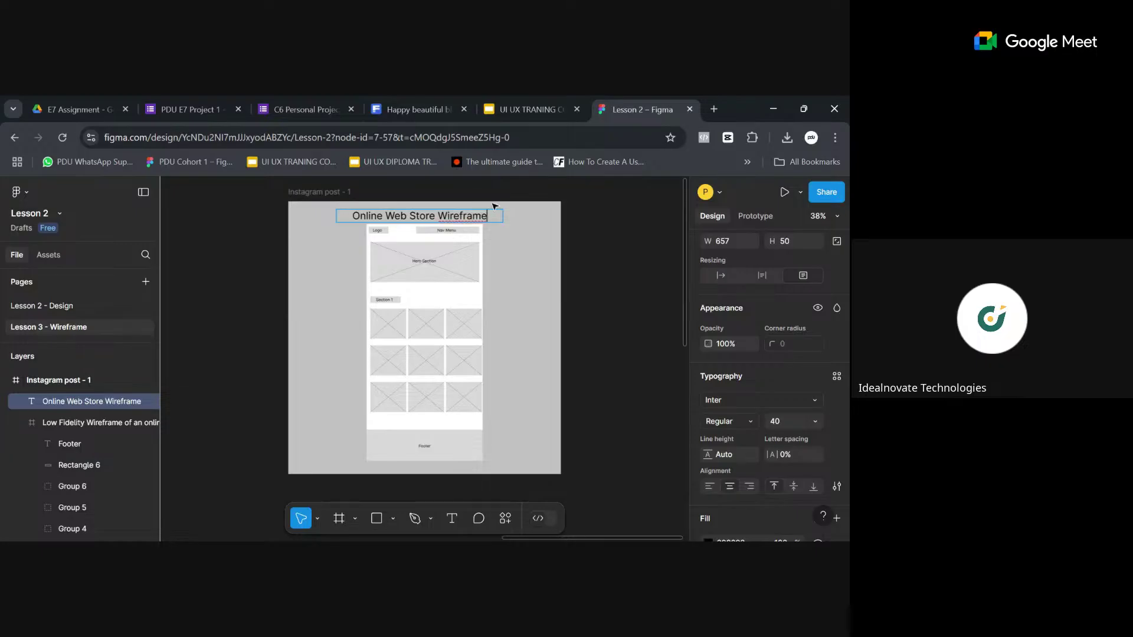
key(Escape)
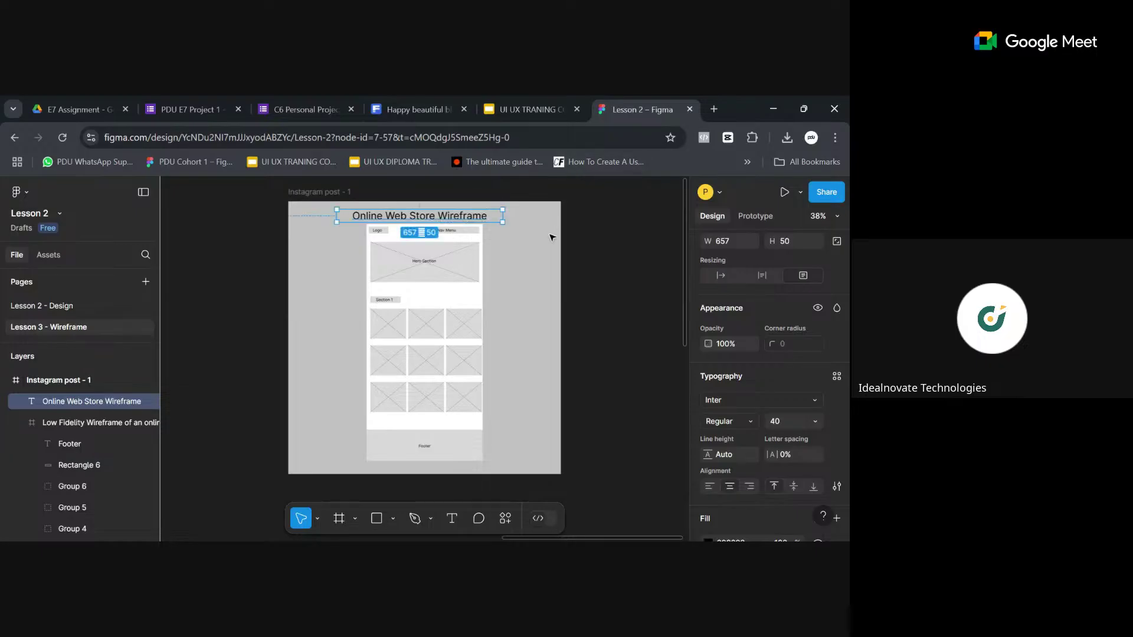
click(521, 295)
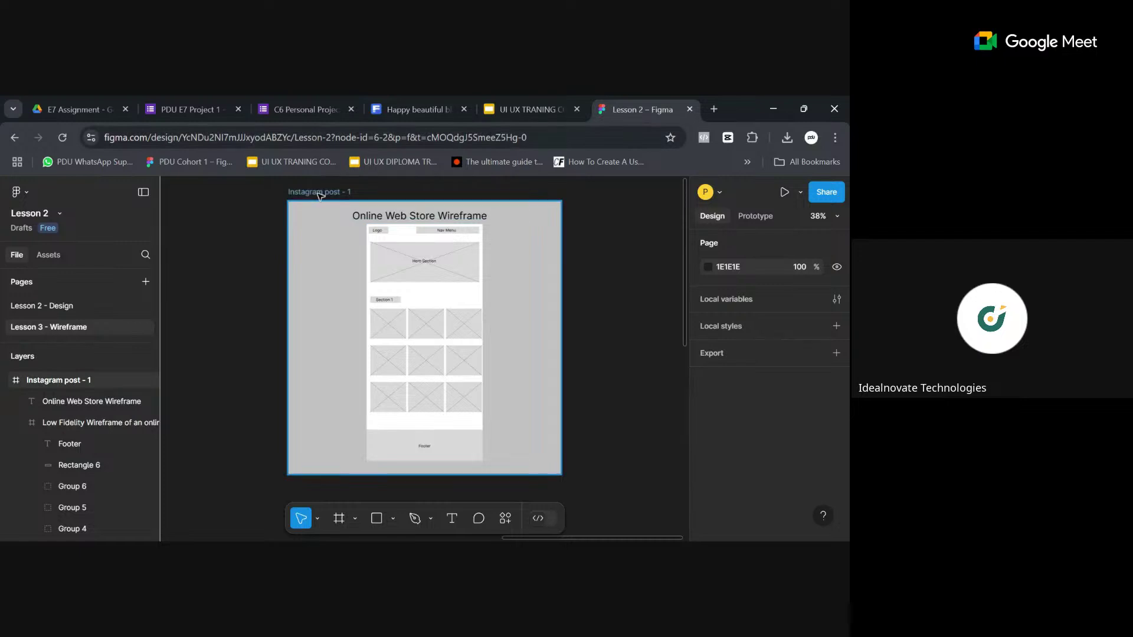